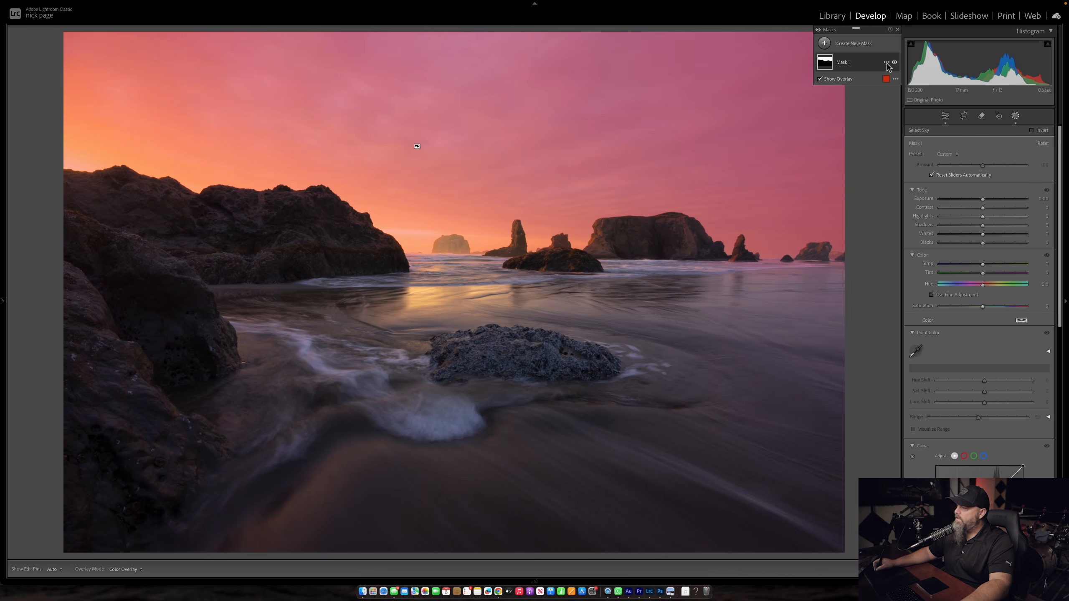
Step: Intersect the sky mask with a linear gradient running from the top of the sky down to the horizon
{"action": "left_click", "coordinate": [886, 63]}
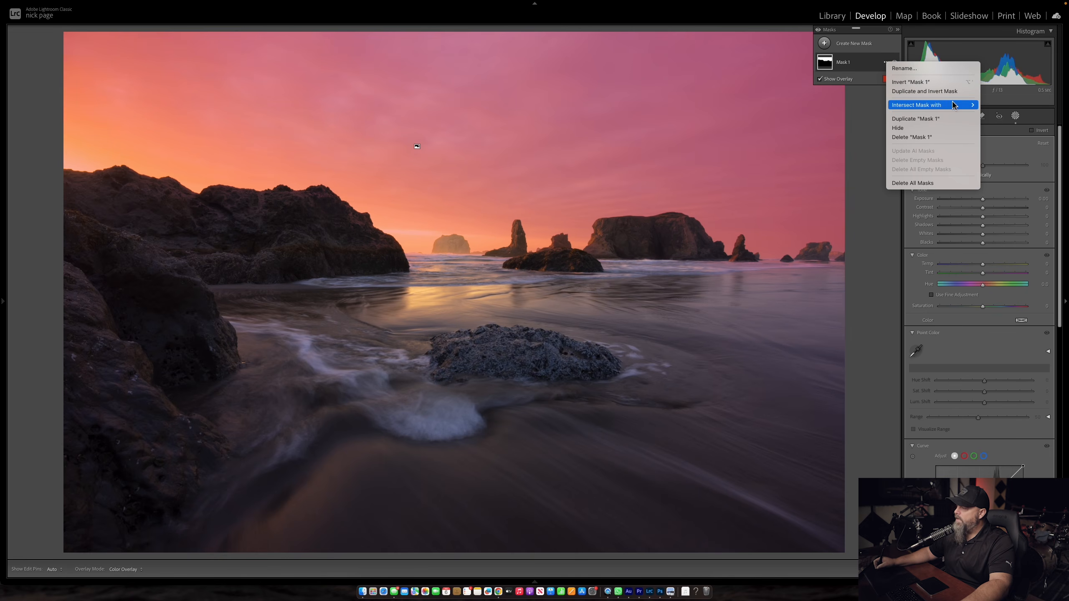
{"action": "mouse_move", "coordinate": [945, 108]}
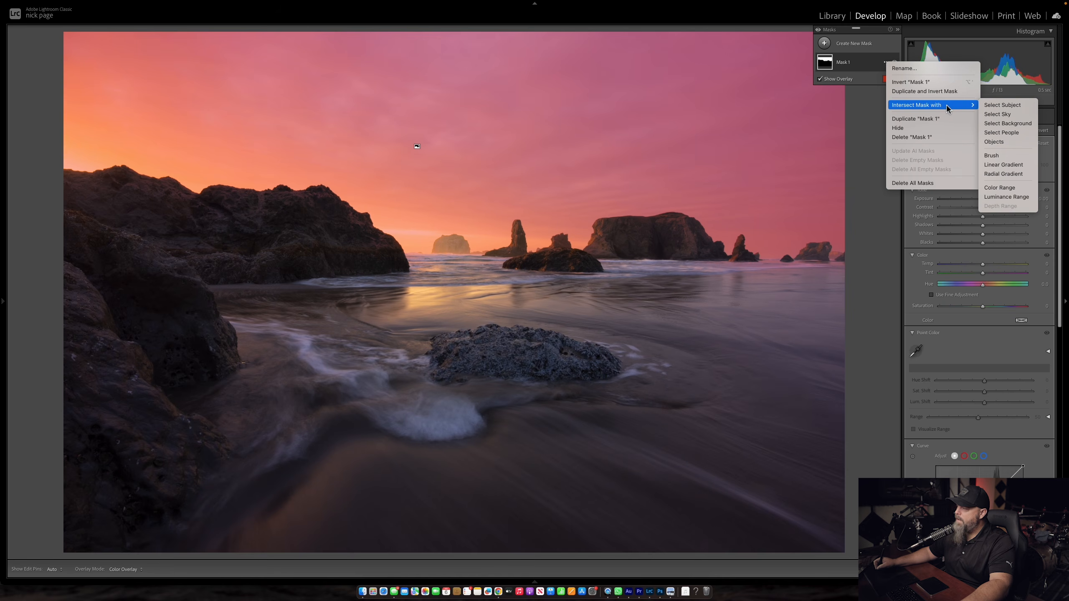
{"action": "left_click", "coordinate": [992, 165]}
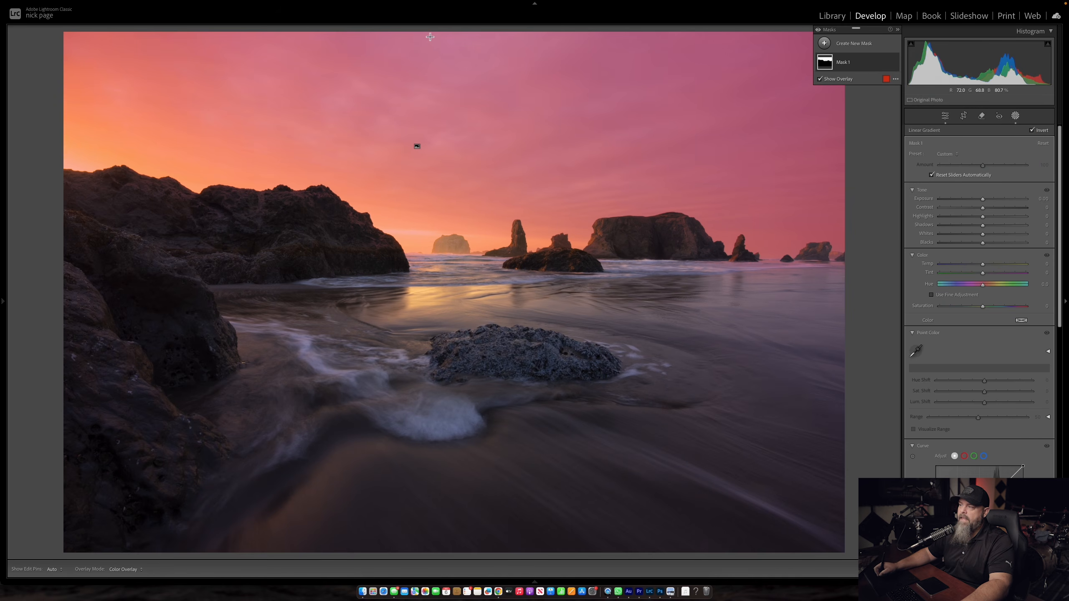
{"action": "left_click_drag", "start_coordinate": [454, 38], "coordinate": [448, 248]}
{"action": "left_click_drag", "start_coordinate": [452, 143], "coordinate": [450, 151]}
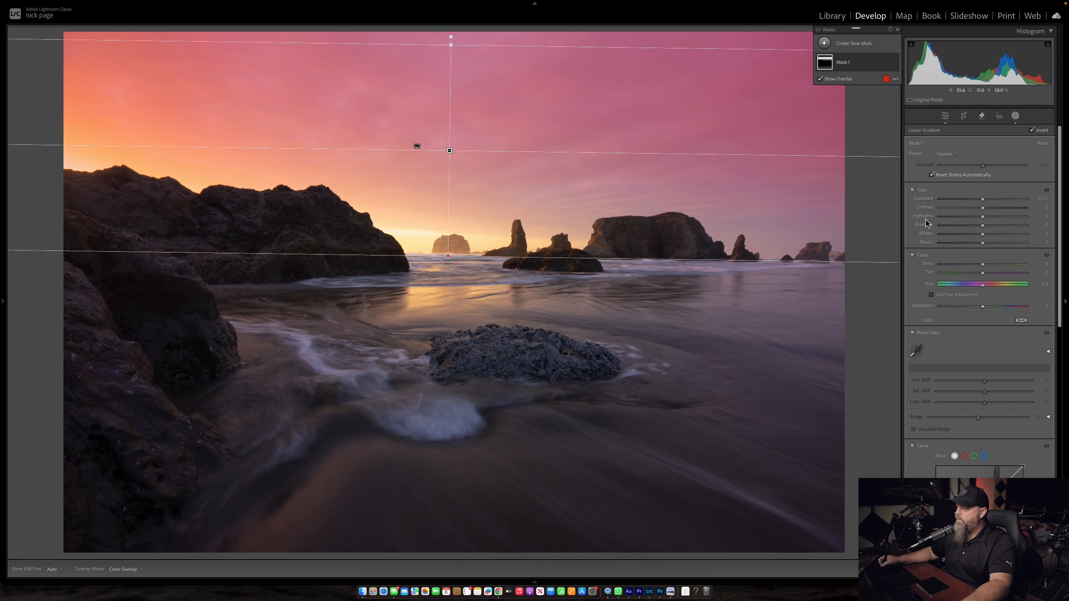
Step: Darken the sky mask with exposure about -1.48 and contrast 28, and lower the gradient's upper edge
{"action": "mouse_move", "coordinate": [983, 212]}
{"action": "left_mouse_down"}
{"action": "mouse_move", "coordinate": [994, 209]}
{"action": "mouse_move", "coordinate": [970, 199]}
{"action": "left_mouse_up"}
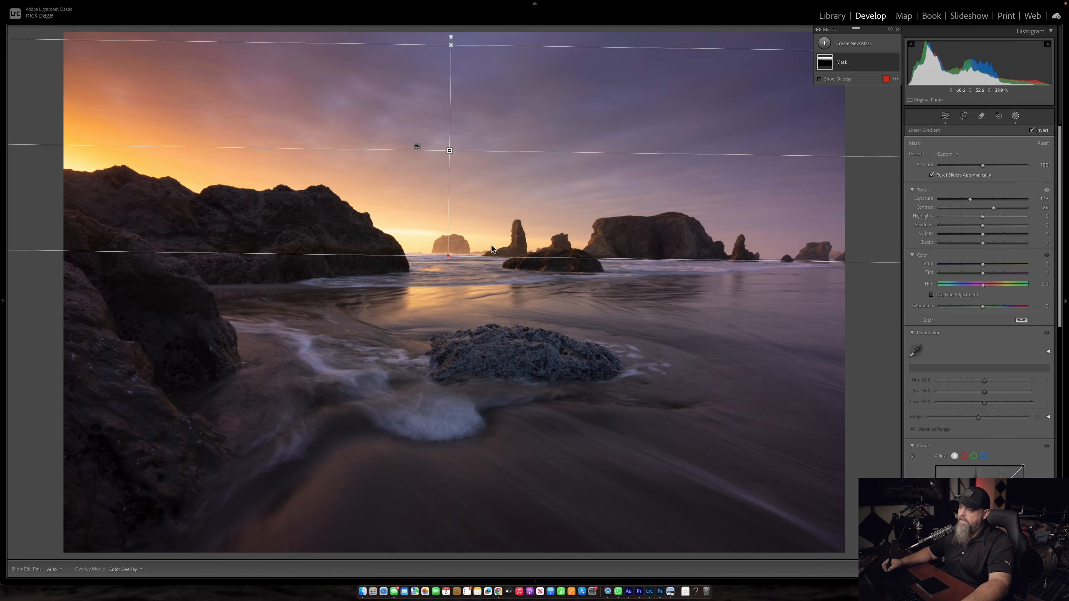
{"action": "left_click_drag", "start_coordinate": [994, 209], "coordinate": [966, 200]}
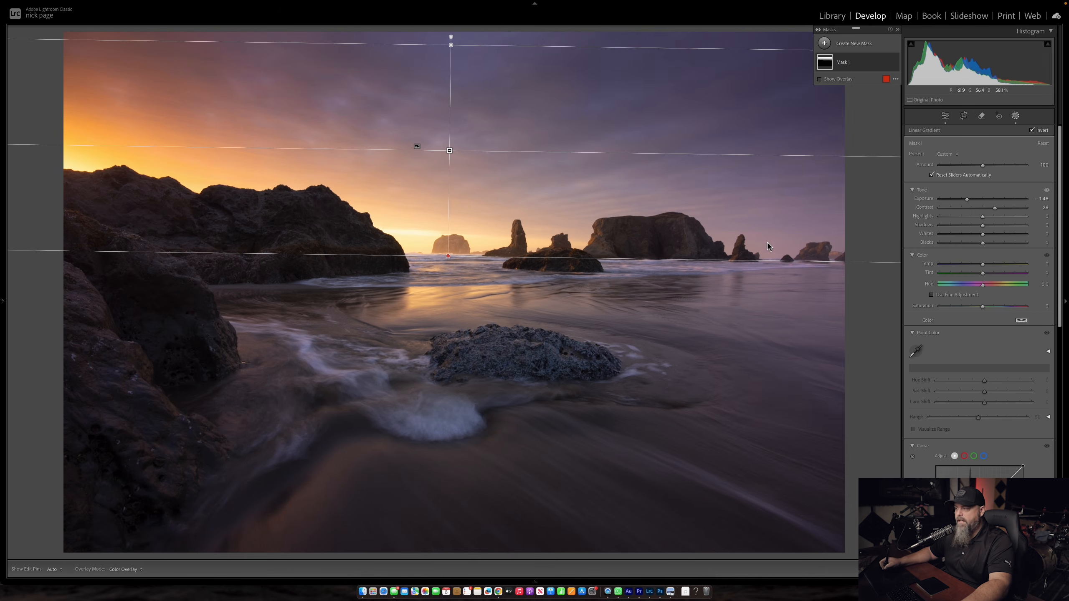
{"action": "left_click_drag", "start_coordinate": [451, 47], "coordinate": [449, 95]}
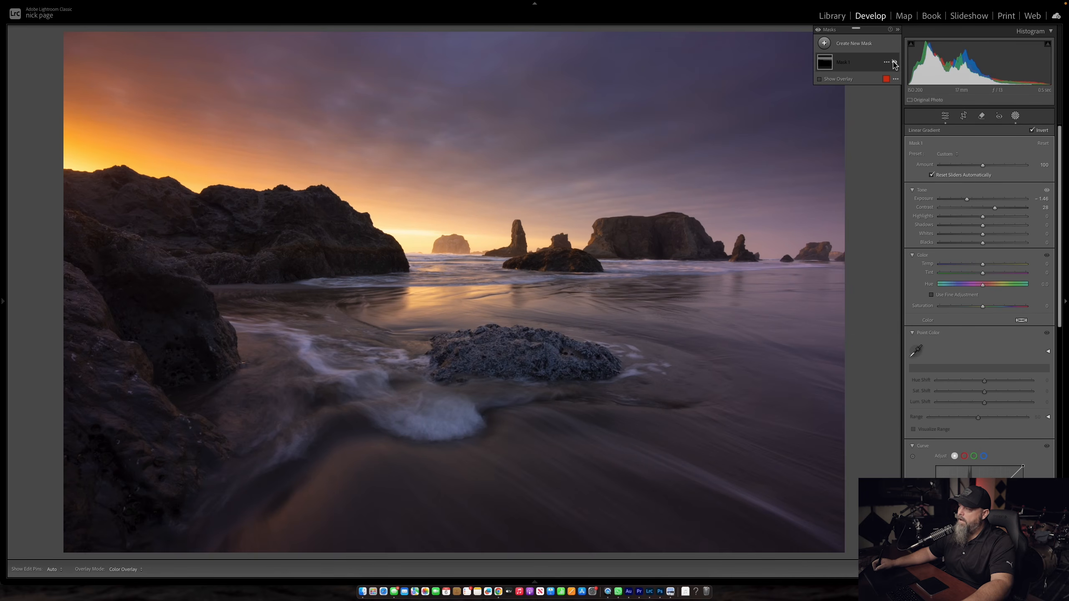
{"action": "left_click", "coordinate": [894, 63]}
{"action": "left_click", "coordinate": [895, 62]}
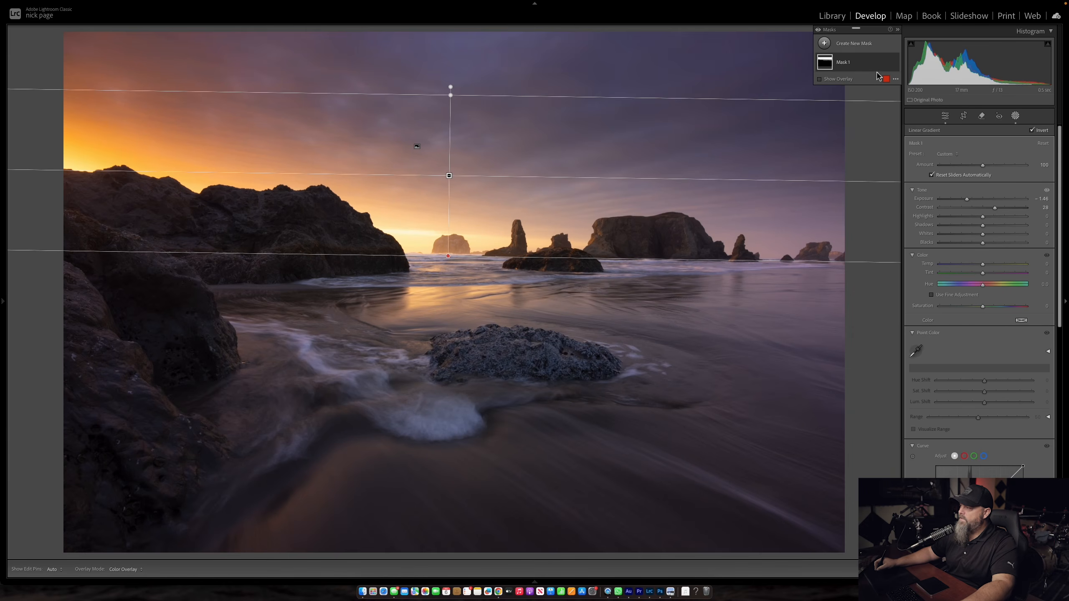
Step: Create a linear gradient mask rising from the bottom of the photo over the foreground sand and water
{"action": "left_click", "coordinate": [872, 45]}
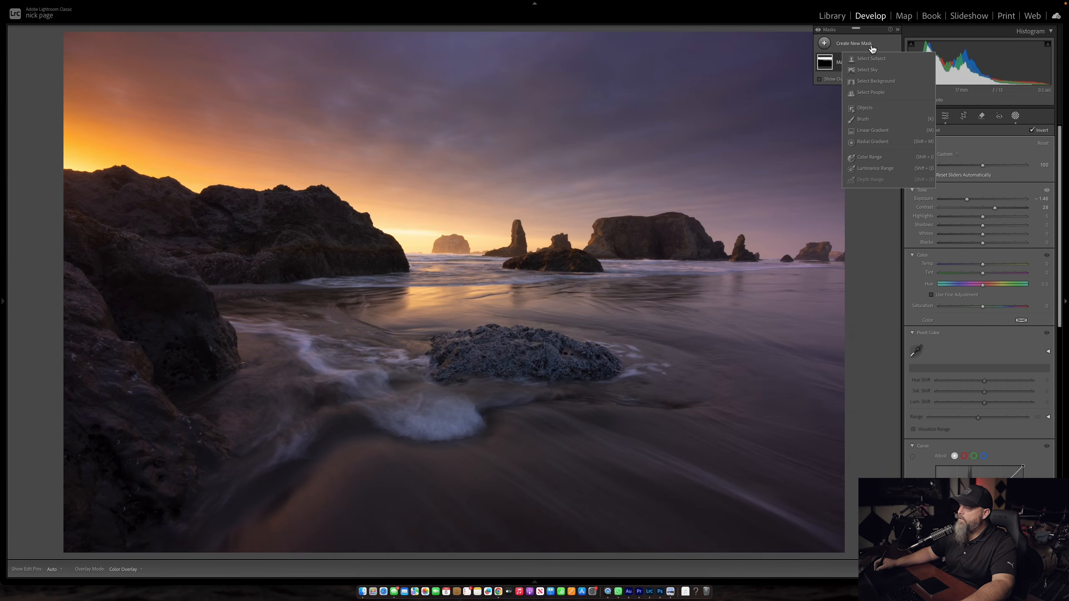
{"action": "left_click", "coordinate": [873, 131]}
{"action": "left_click_drag", "start_coordinate": [480, 542], "coordinate": [492, 181]}
{"action": "left_click_drag", "start_coordinate": [488, 369], "coordinate": [484, 473]}
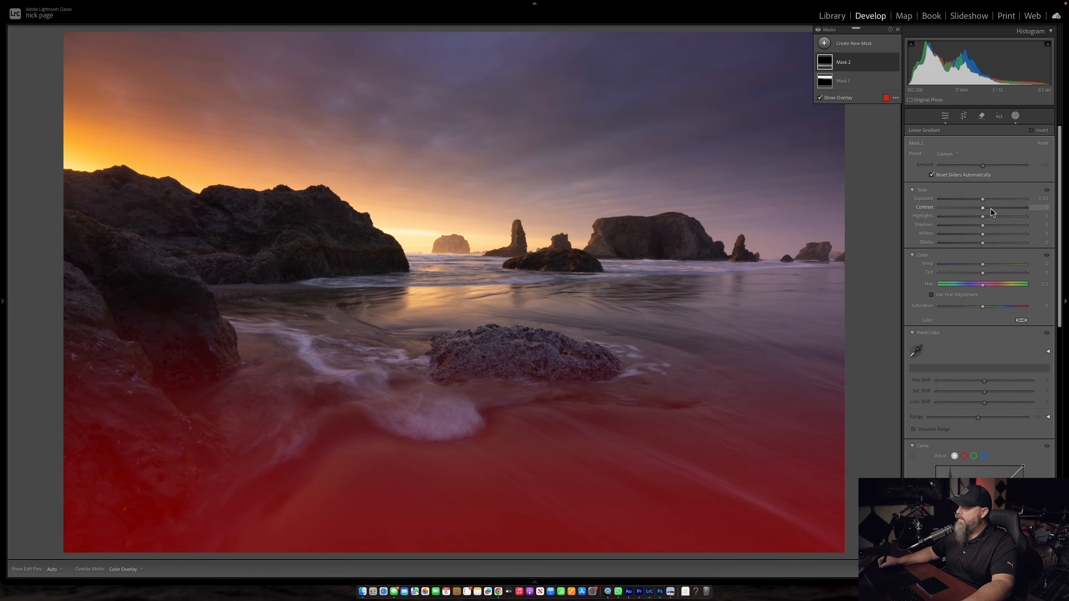
Step: Set the foreground gradient's contrast to 42 and exposure to about -0.33, and extend the gradient up toward the horizon
{"action": "left_click_drag", "start_coordinate": [983, 211], "coordinate": [1003, 211]}
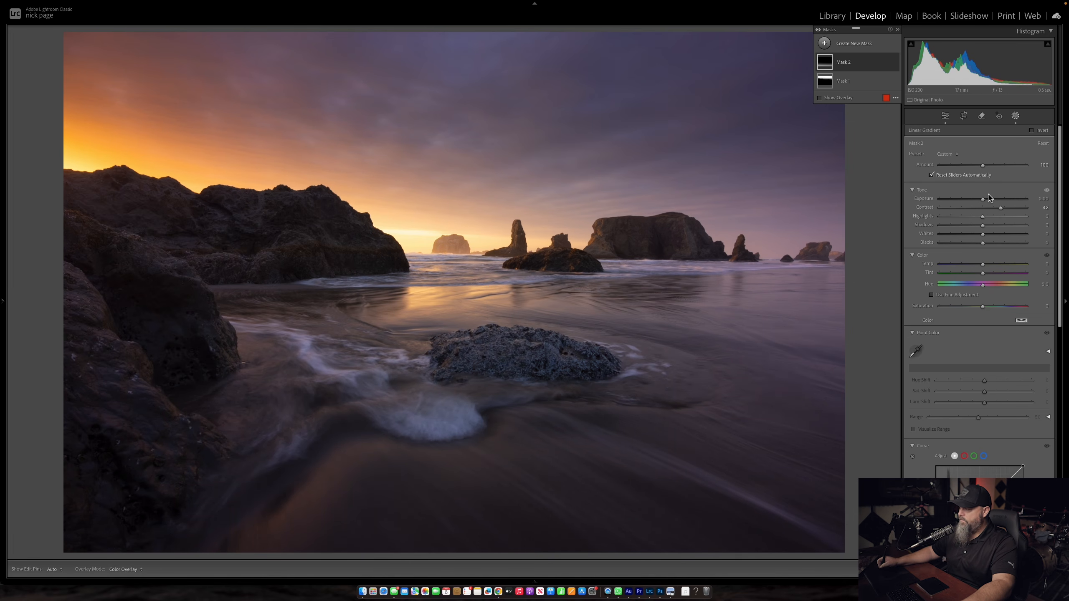
{"action": "left_click_drag", "start_coordinate": [983, 201], "coordinate": [978, 199]}
{"action": "left_click_drag", "start_coordinate": [490, 290], "coordinate": [488, 252]}
{"action": "left_click_drag", "start_coordinate": [838, 464], "coordinate": [840, 442]}
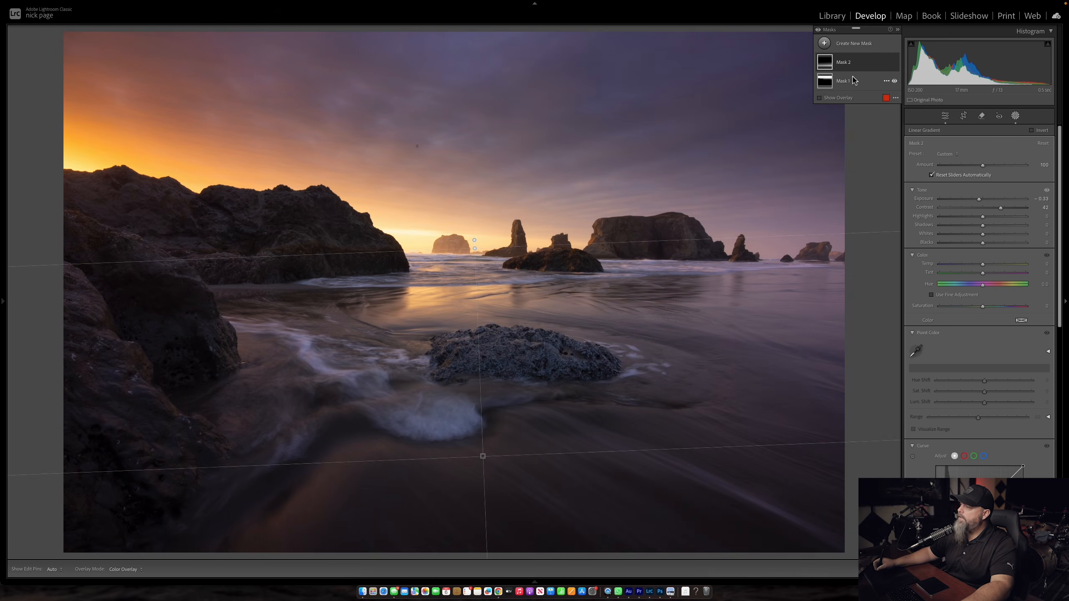
Step: Create an object mask selecting the distant sea stacks along the horizon
{"action": "left_click", "coordinate": [860, 49]}
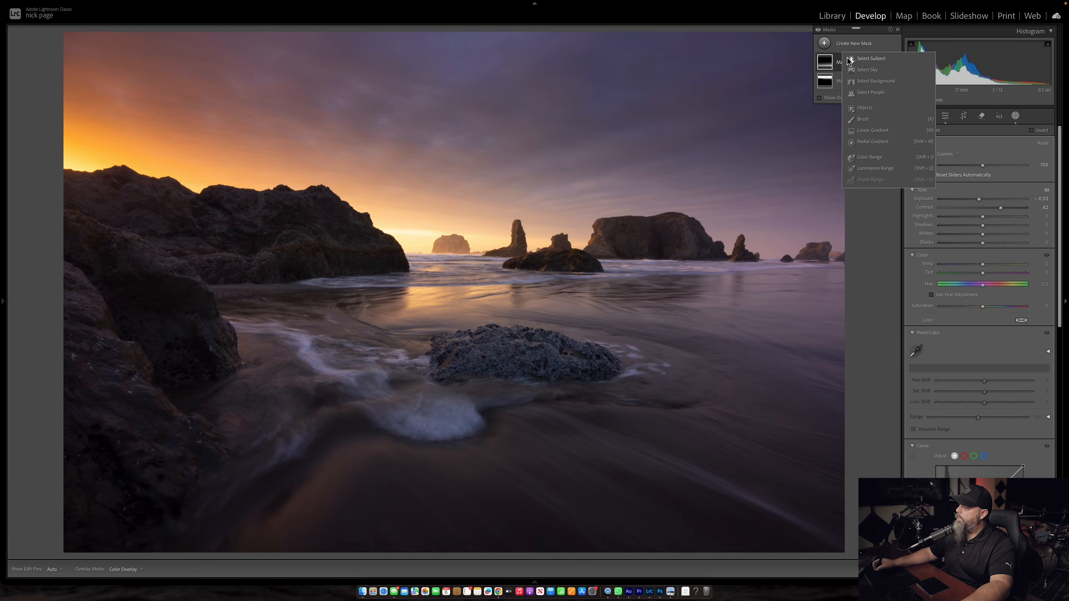
{"action": "left_click", "coordinate": [864, 108]}
{"action": "mouse_move", "coordinate": [484, 238]}
{"action": "left_mouse_down"}
{"action": "mouse_move", "coordinate": [732, 236]}
{"action": "mouse_move", "coordinate": [625, 244]}
{"action": "mouse_move", "coordinate": [842, 252]}
{"action": "mouse_move", "coordinate": [448, 240]}
{"action": "left_mouse_up"}
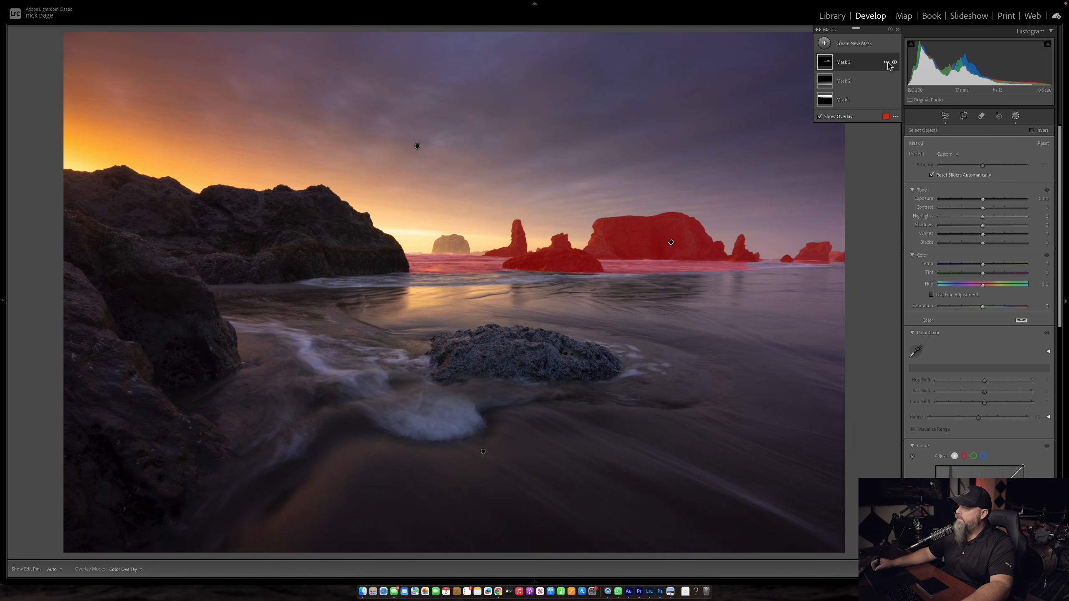
Step: Intersect the sea stack mask with a luminance range limited to darker tones, with the upper falloff at 72
{"action": "left_click", "coordinate": [887, 62]}
{"action": "mouse_move", "coordinate": [915, 108]}
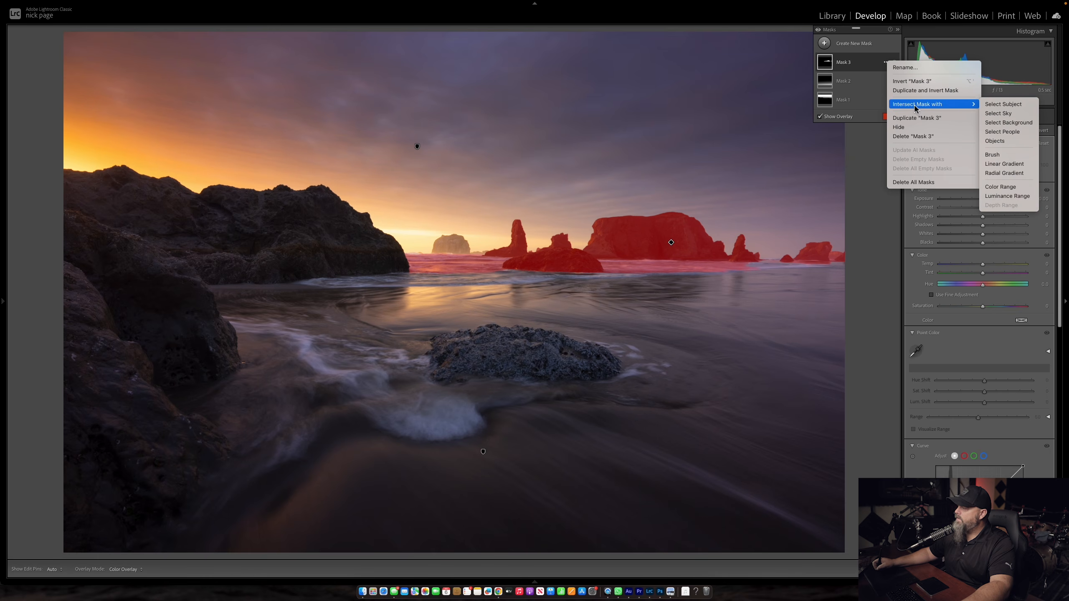
{"action": "left_click", "coordinate": [1017, 197]}
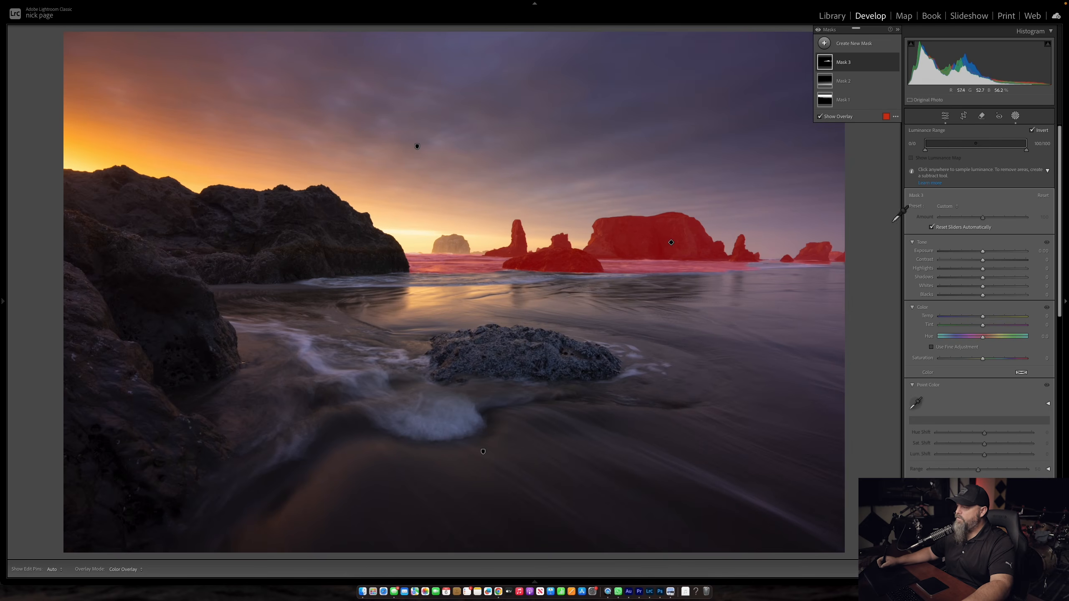
{"action": "left_click", "coordinate": [1026, 150]}
{"action": "left_click_drag", "start_coordinate": [1026, 150], "coordinate": [985, 152]}
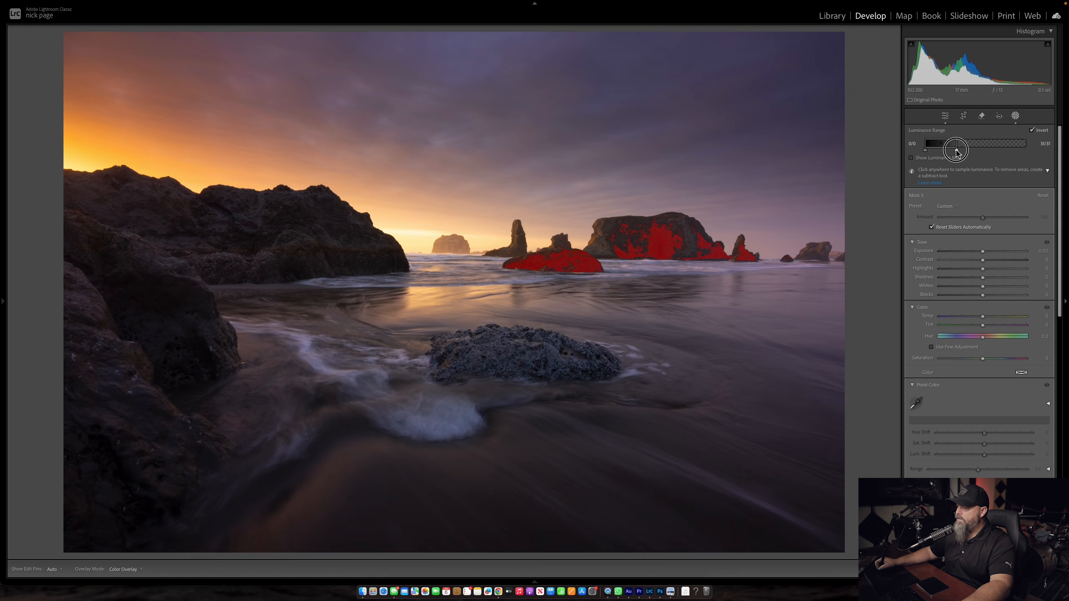
{"action": "left_click_drag", "start_coordinate": [957, 151], "coordinate": [1000, 151]}
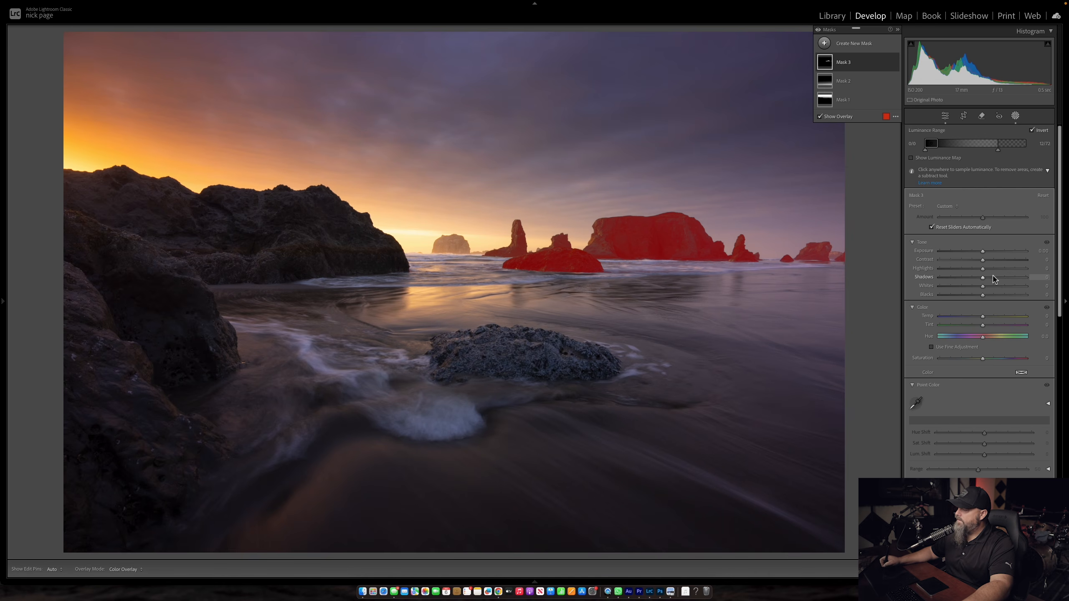
Step: Lift the sea stacks with blacks 14 and shadows about 33, and compare the photo with and without the mask
{"action": "left_click_drag", "start_coordinate": [983, 296], "coordinate": [988, 297]}
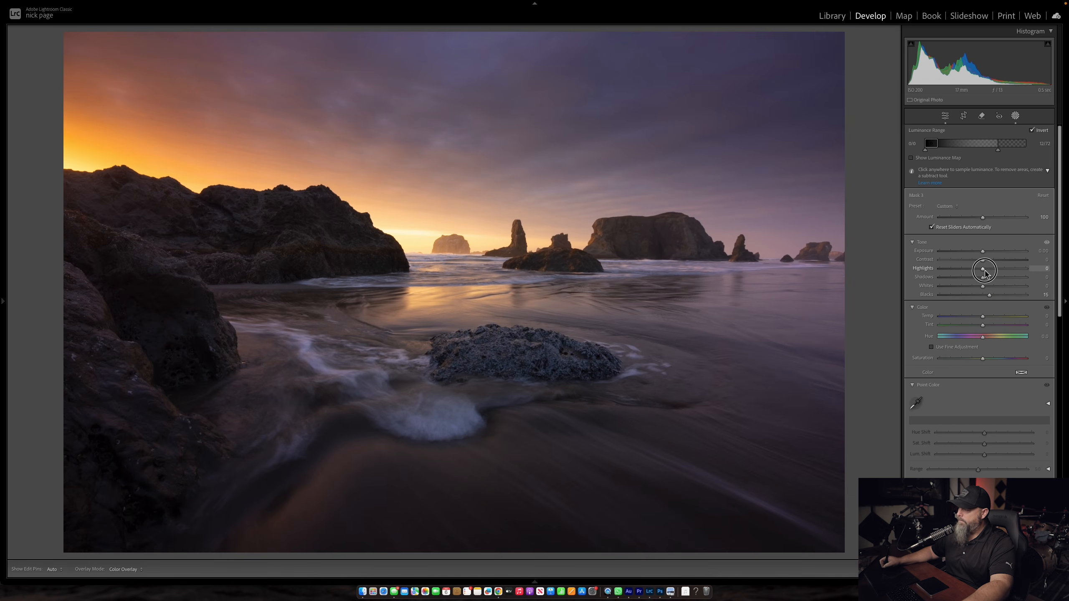
{"action": "mouse_move", "coordinate": [986, 280]}
{"action": "left_mouse_down"}
{"action": "mouse_move", "coordinate": [996, 278]}
{"action": "mouse_move", "coordinate": [986, 296]}
{"action": "left_mouse_up"}
{"action": "left_click_drag", "start_coordinate": [994, 279], "coordinate": [998, 280]}
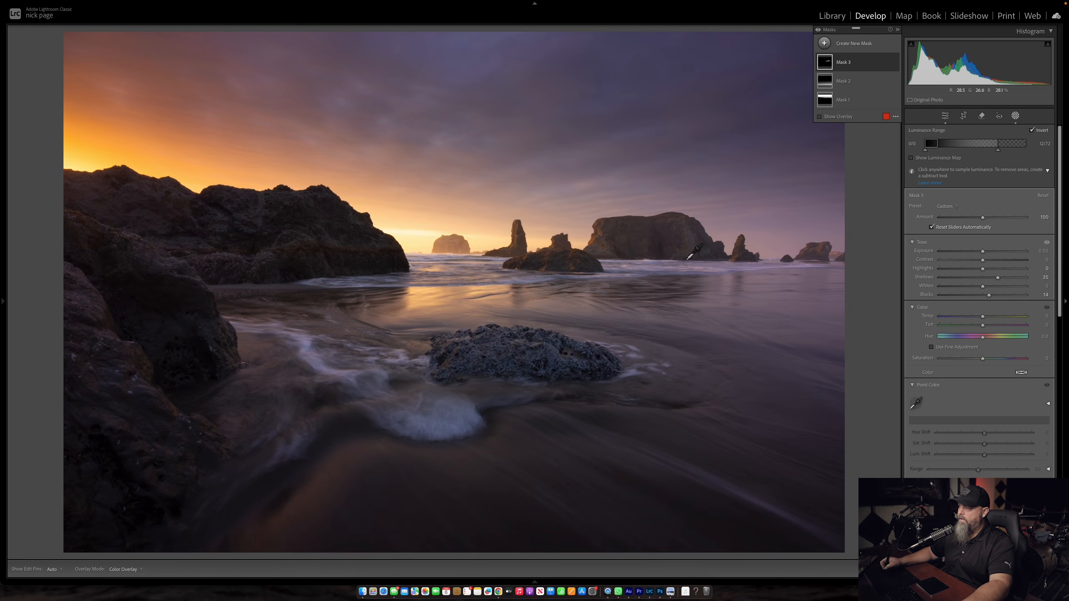
{"action": "left_click", "coordinate": [894, 63]}
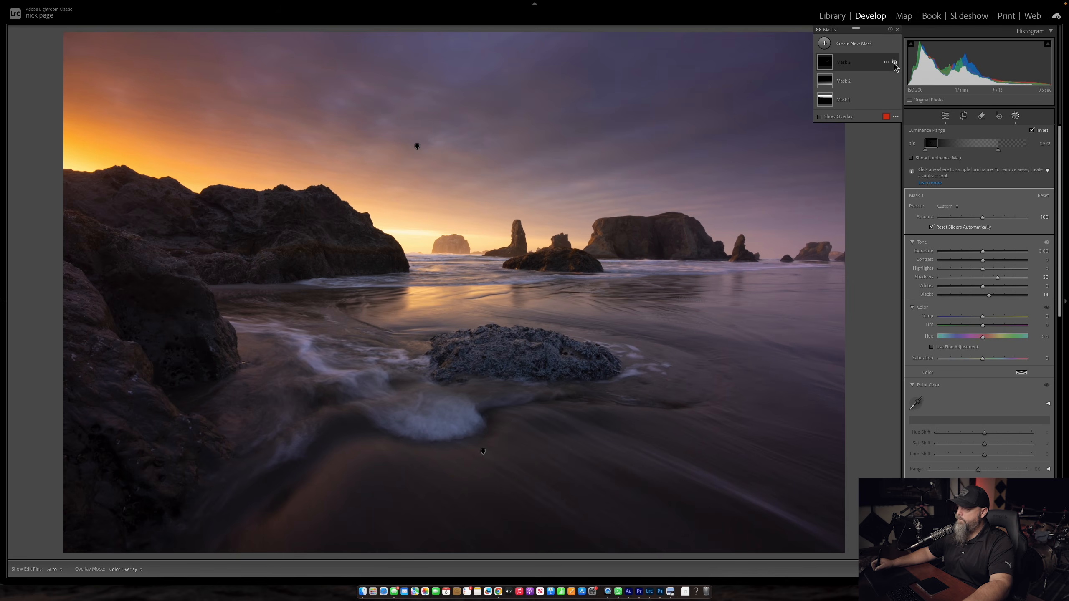
{"action": "left_click", "coordinate": [894, 63]}
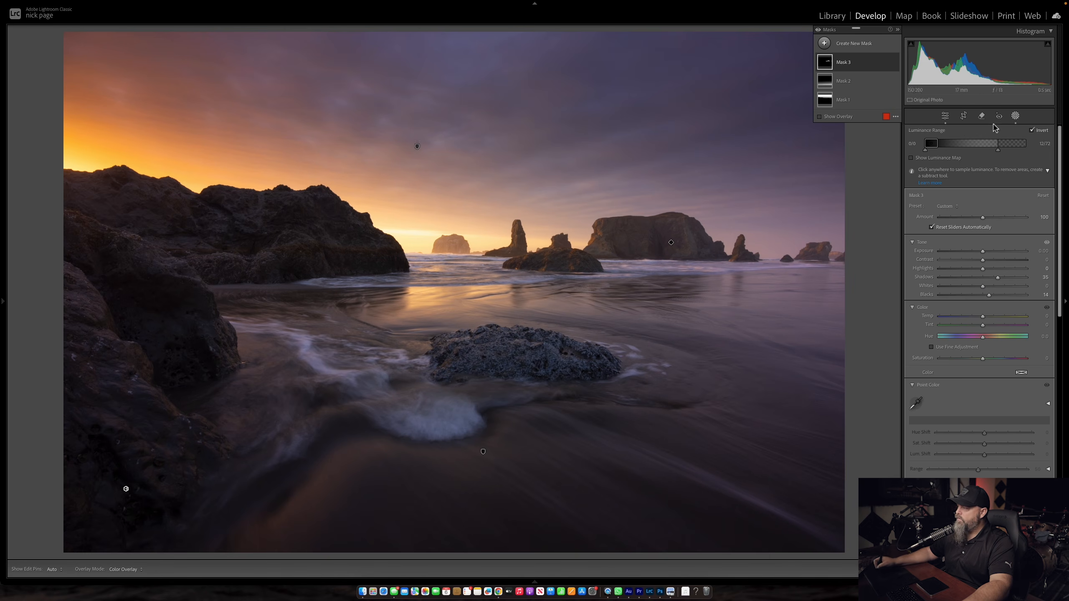
Step: Widen the sea stack mask's luminance falloff to 100 and raise its shadows to 42
{"action": "left_click_drag", "start_coordinate": [999, 151], "coordinate": [1040, 154]}
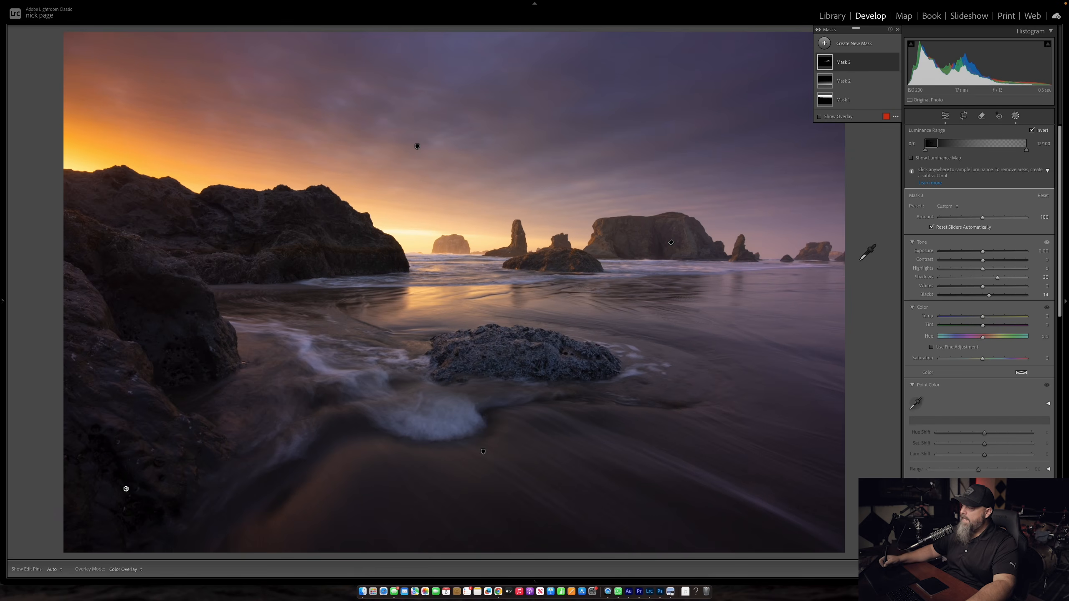
{"action": "left_click_drag", "start_coordinate": [997, 278], "coordinate": [1001, 280]}
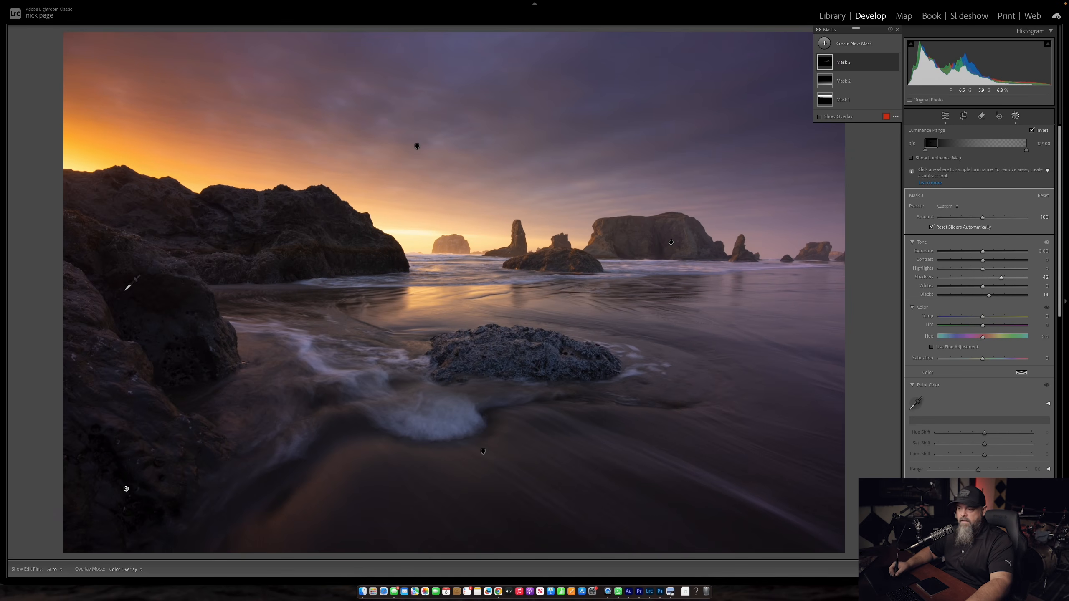